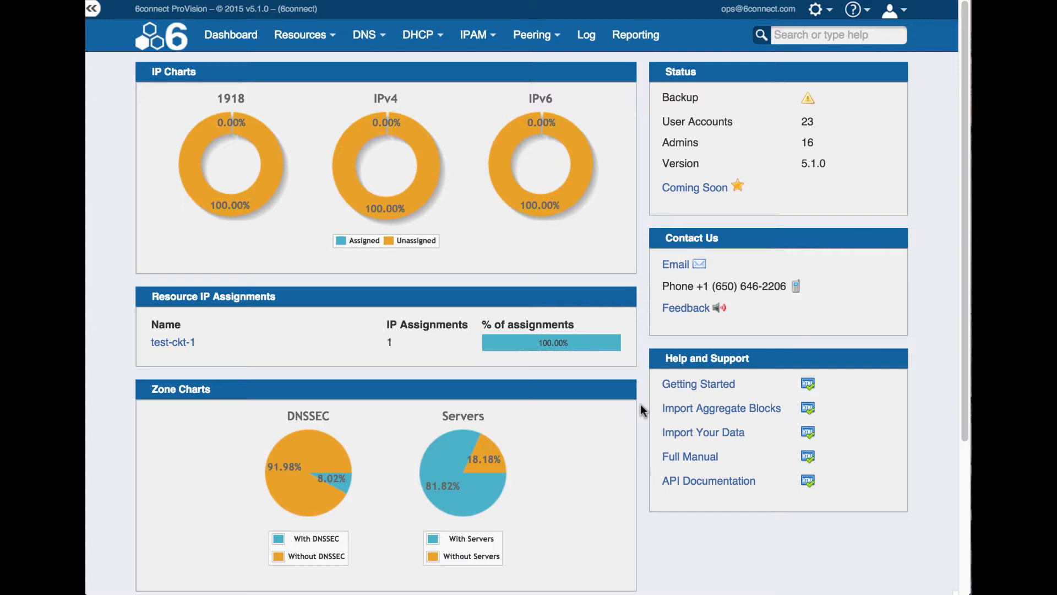
Open the gear settings menu at the top right of the dashboard
left_click(818, 12)
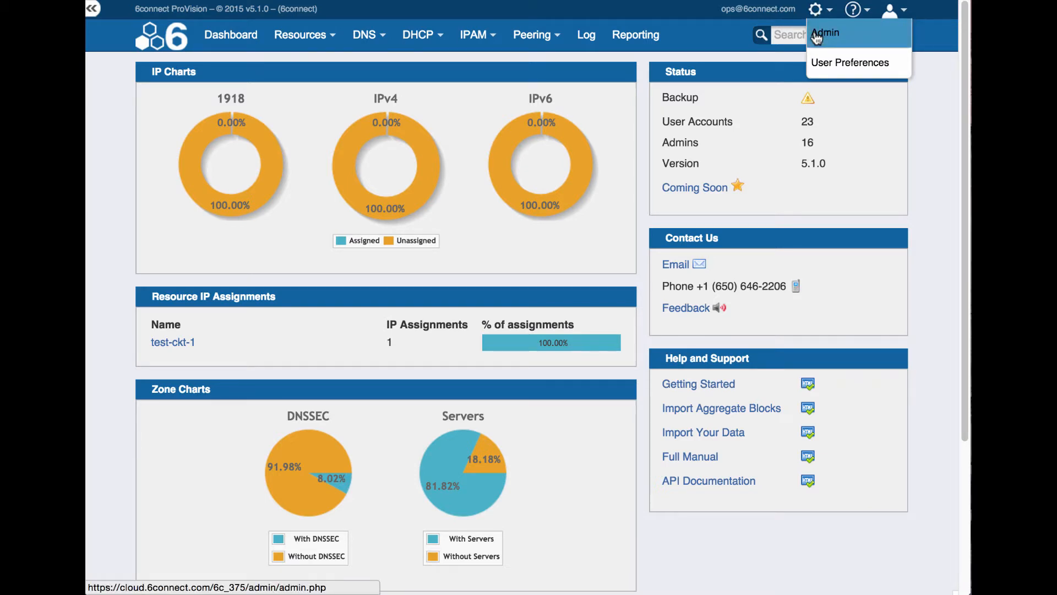
Go to the Admin settings page from the gear menu
left_click(818, 36)
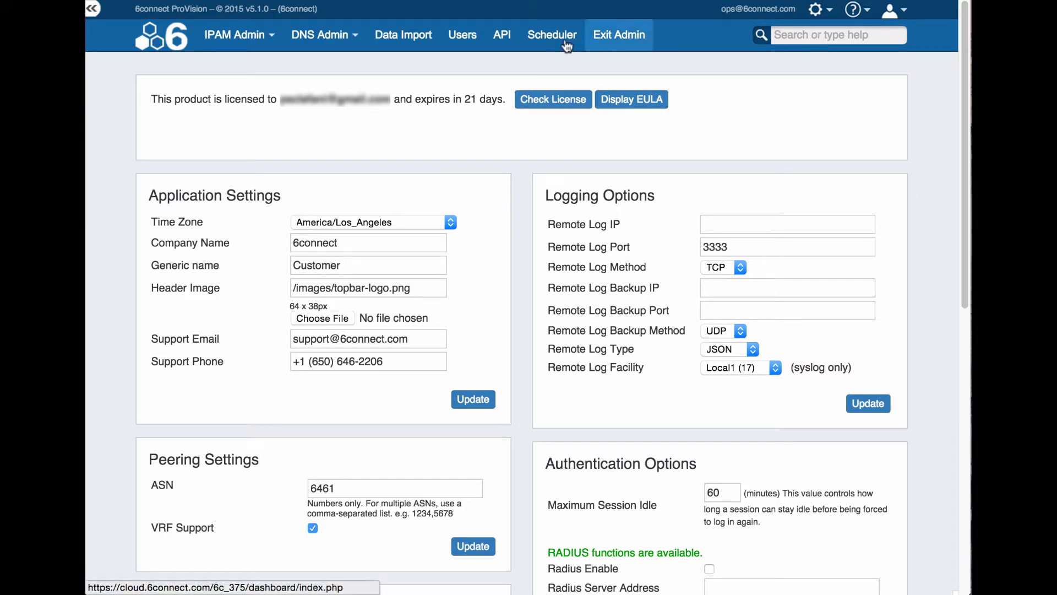
mouse_move(280, 43)
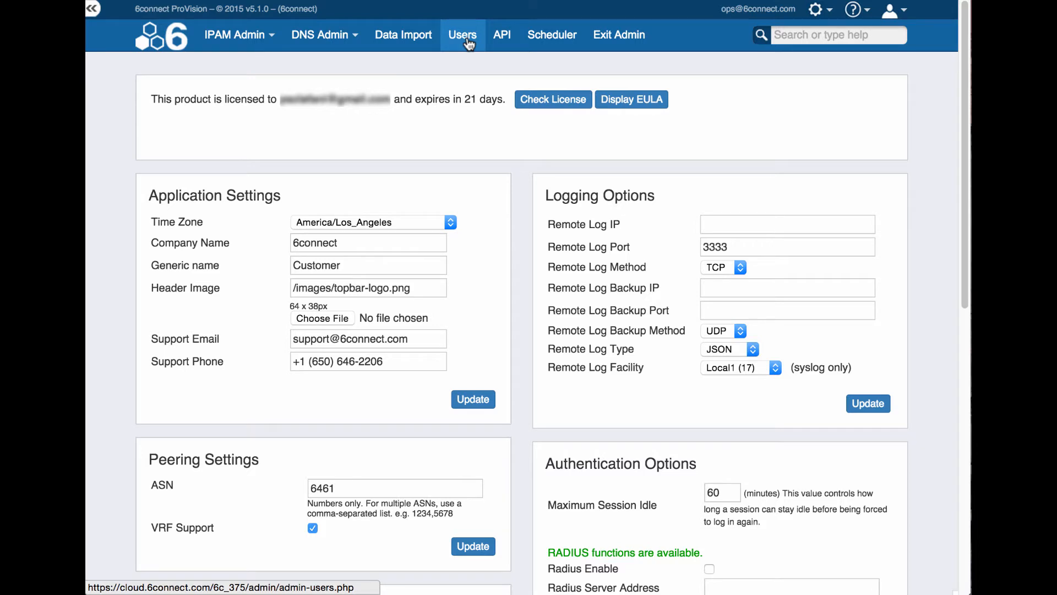
Open the Users admin section and look over its Groups, Users and permissions panels
left_click(463, 36)
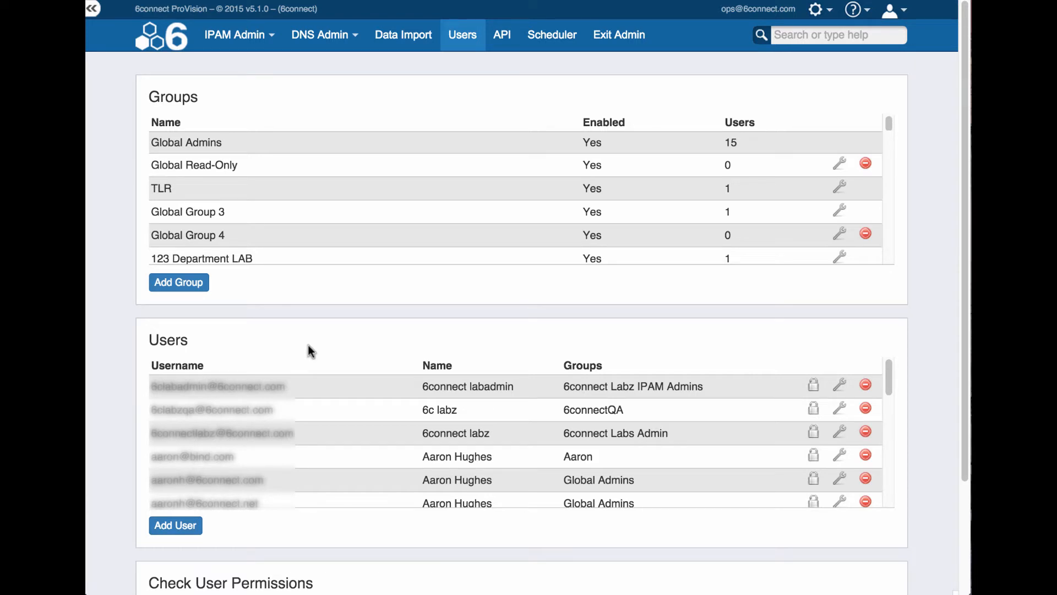
scroll(308, 361, "down", 5)
scroll(356, 541, "down", 5)
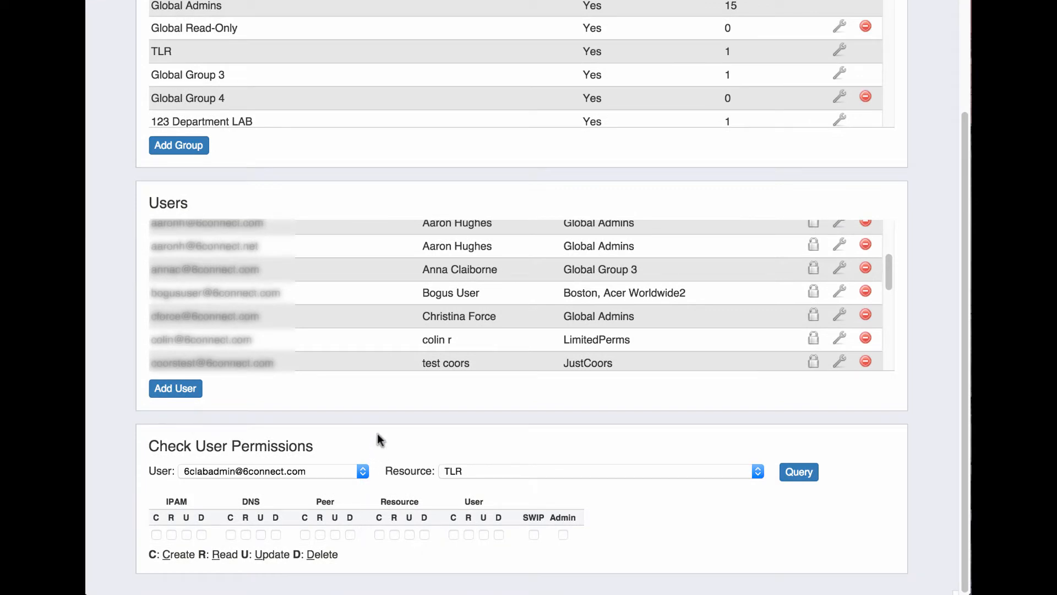
scroll(378, 433, "up", 10)
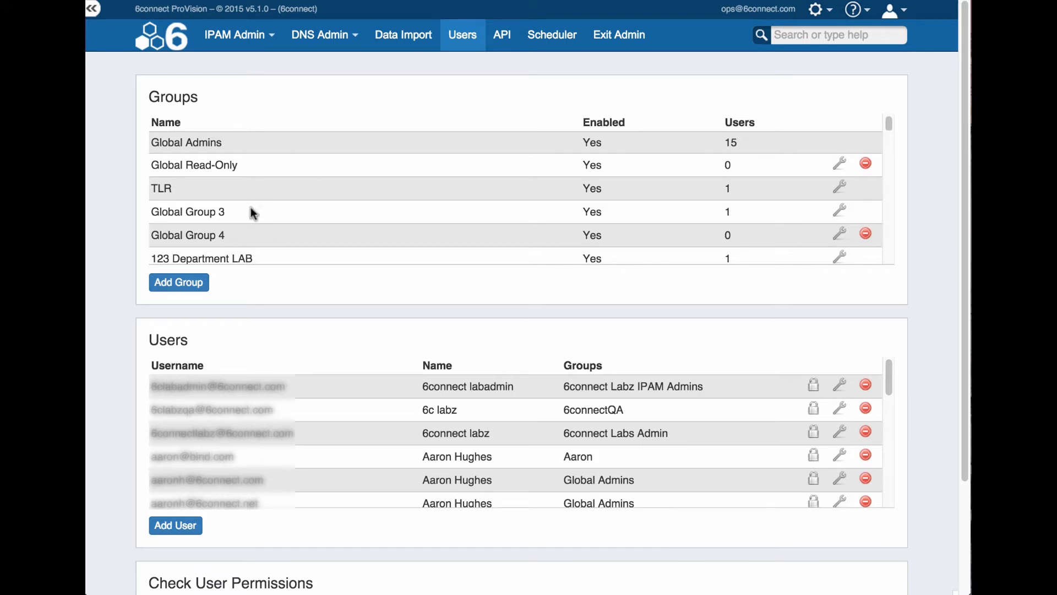
Start a new group and name it 'Example Group 1'
left_click(186, 286)
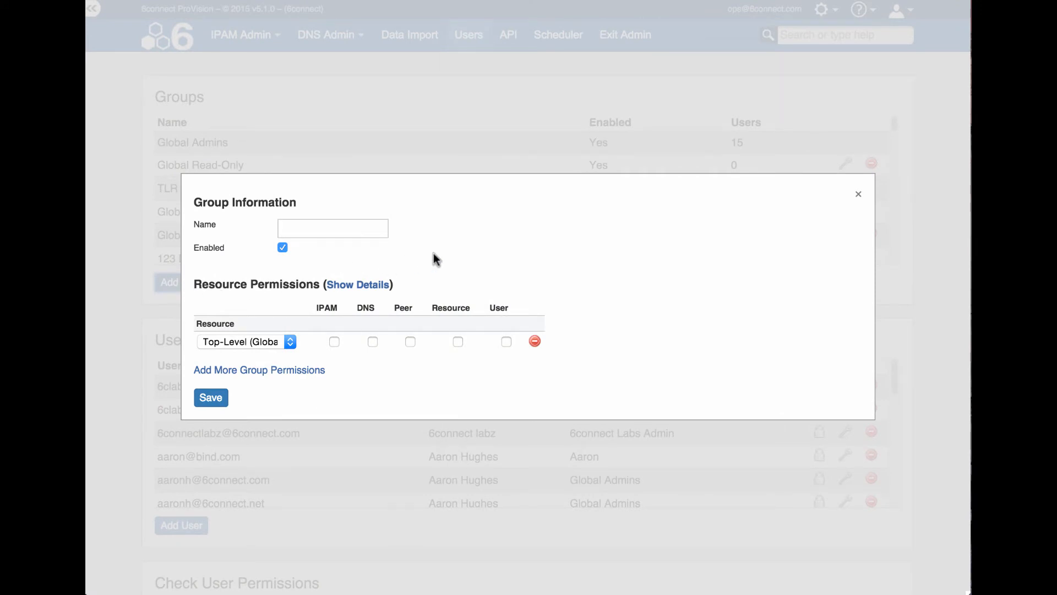
left_click(329, 229)
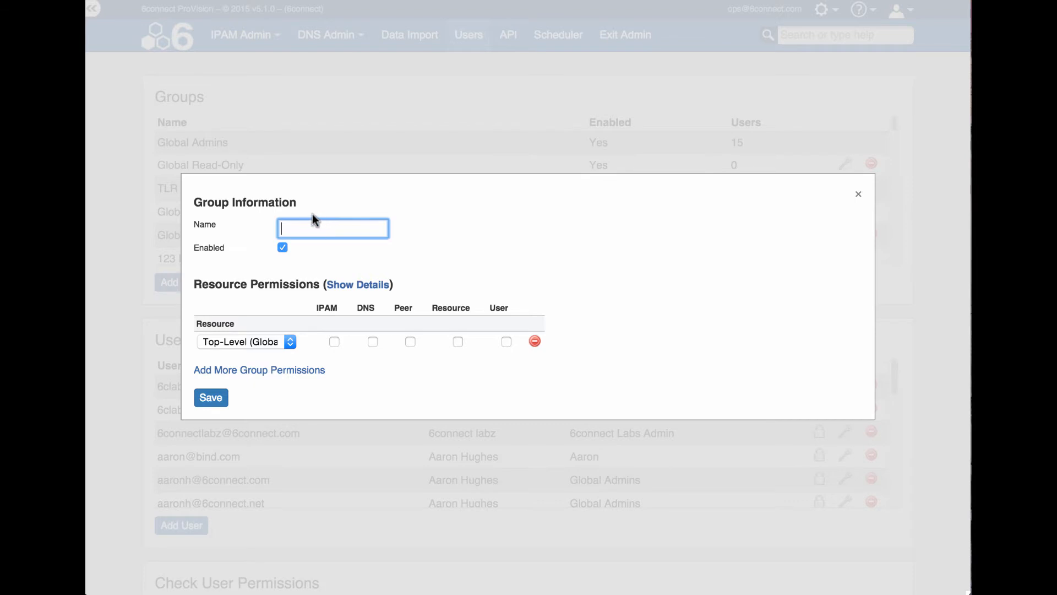
type("Example Group 1")
left_click(305, 249)
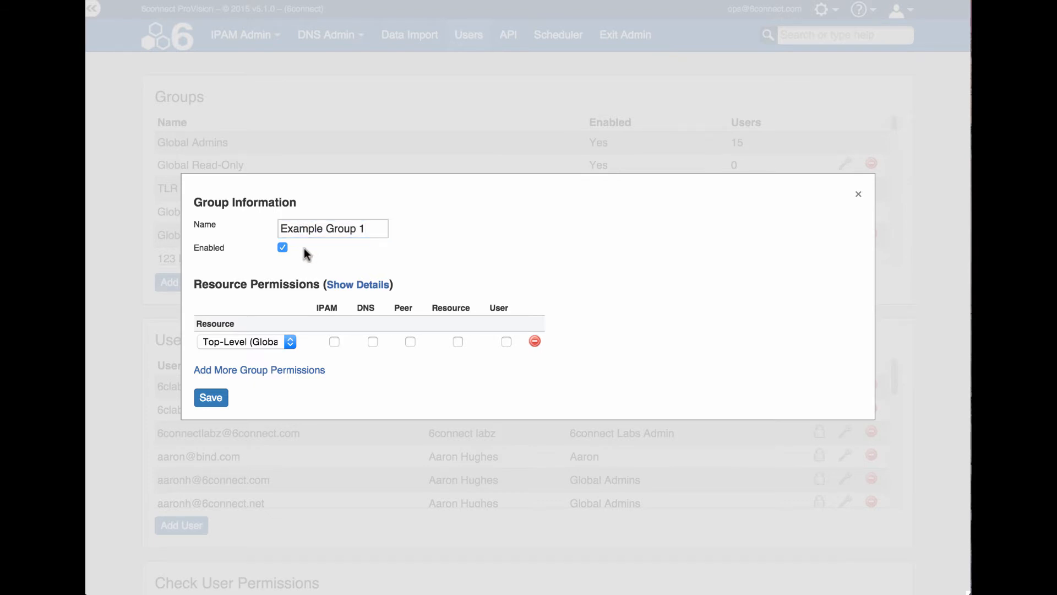
Set resource rows to Some Customer 2 and 123 Department LAB, then show detailed permissions
left_click(289, 342)
scroll(276, 114, "down", 15)
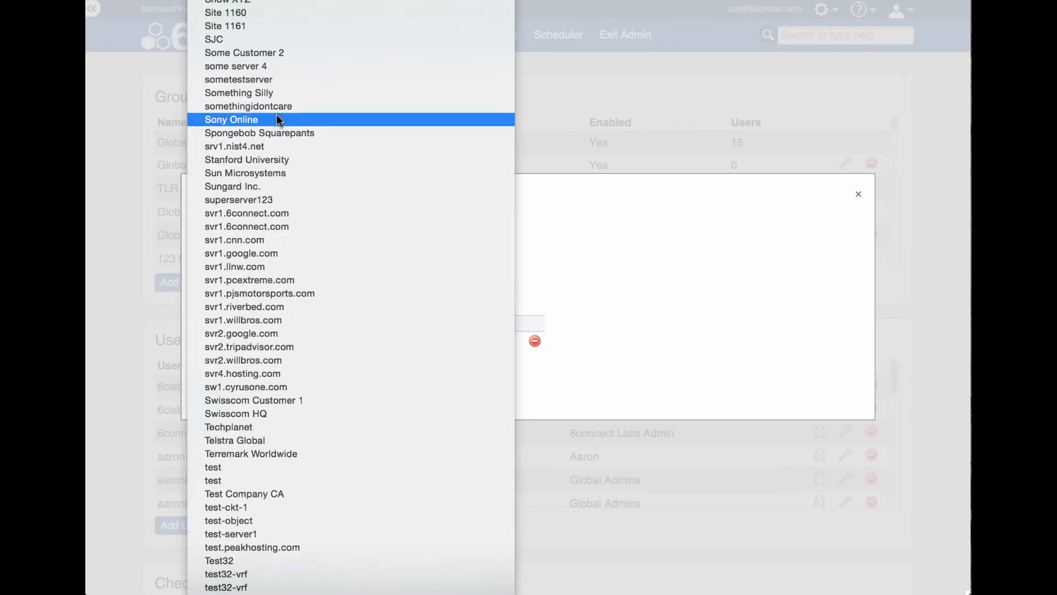
left_click(260, 52)
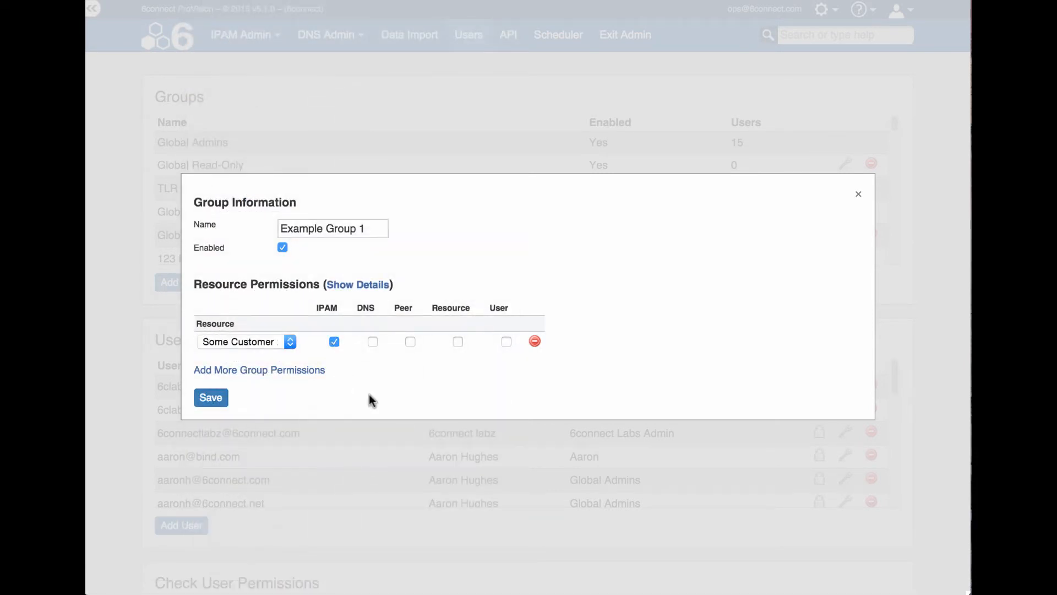
left_click(308, 376)
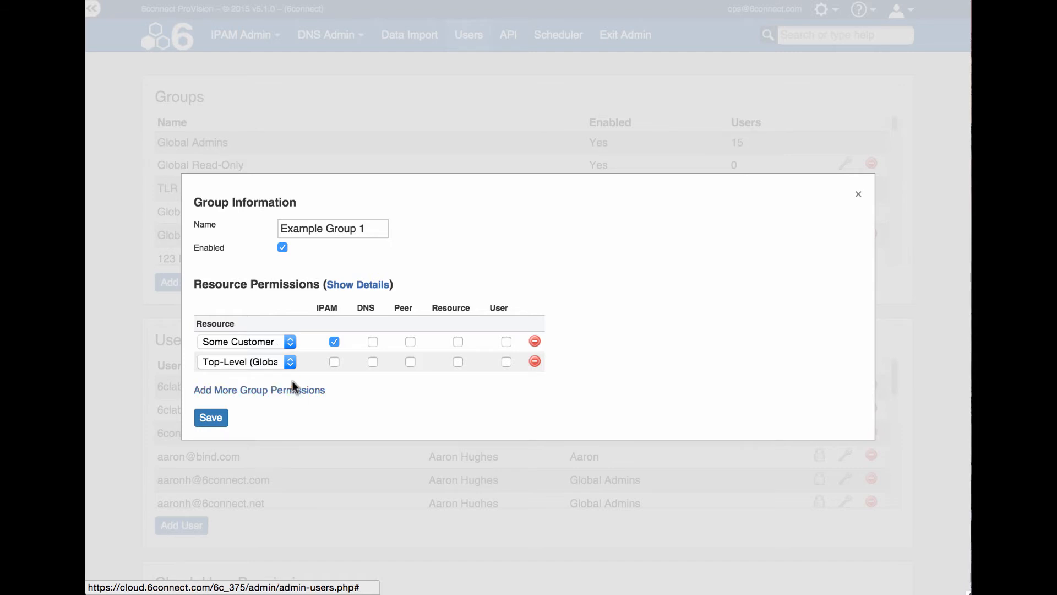
left_click(293, 366)
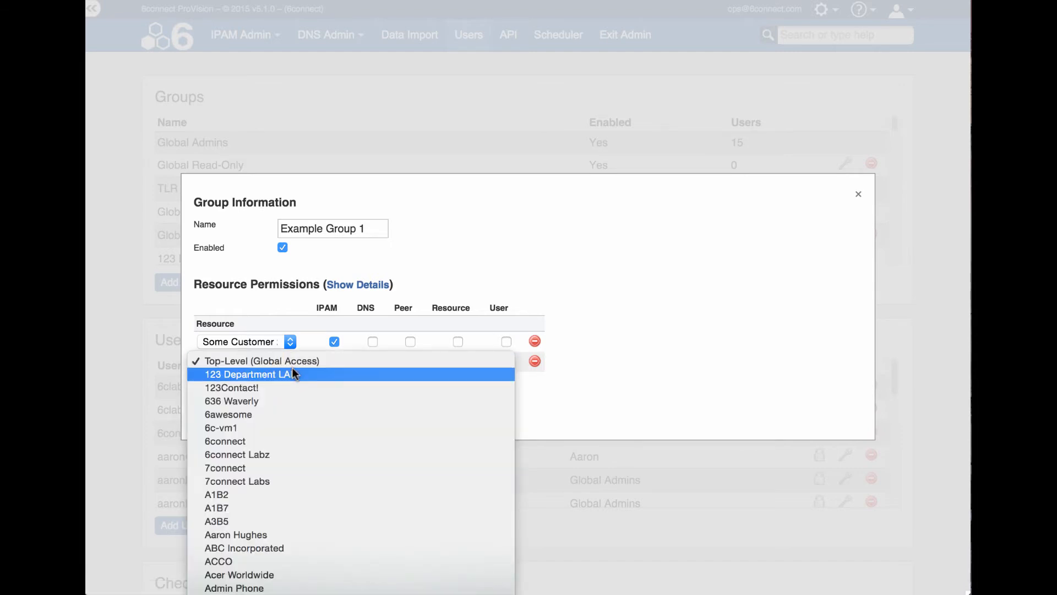
left_click(305, 377)
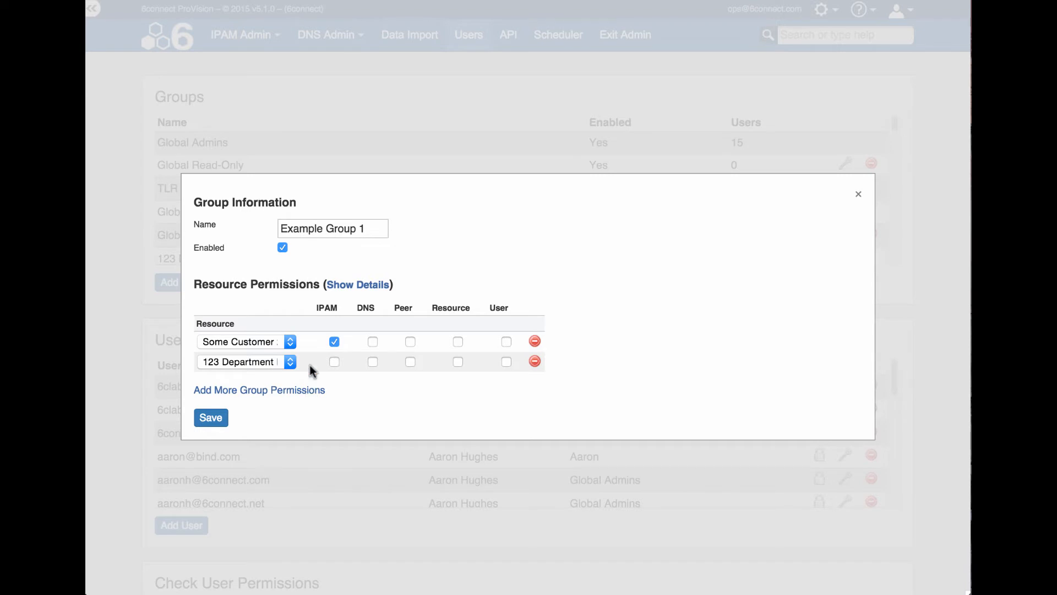
left_click(341, 286)
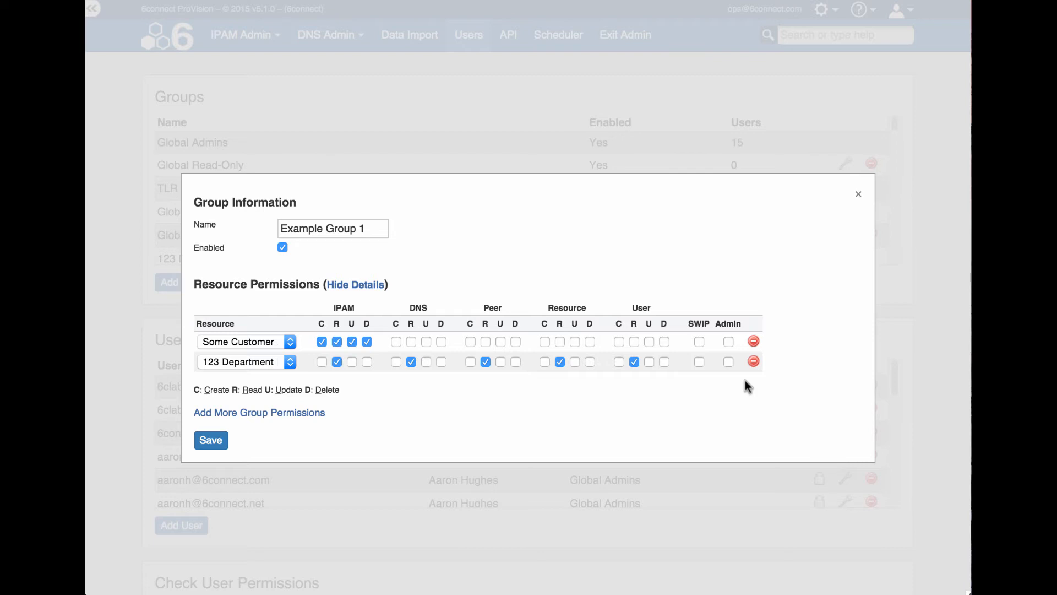
Save Example Group 1 with full IPAM rights and read-only rights on the second row
left_click(210, 441)
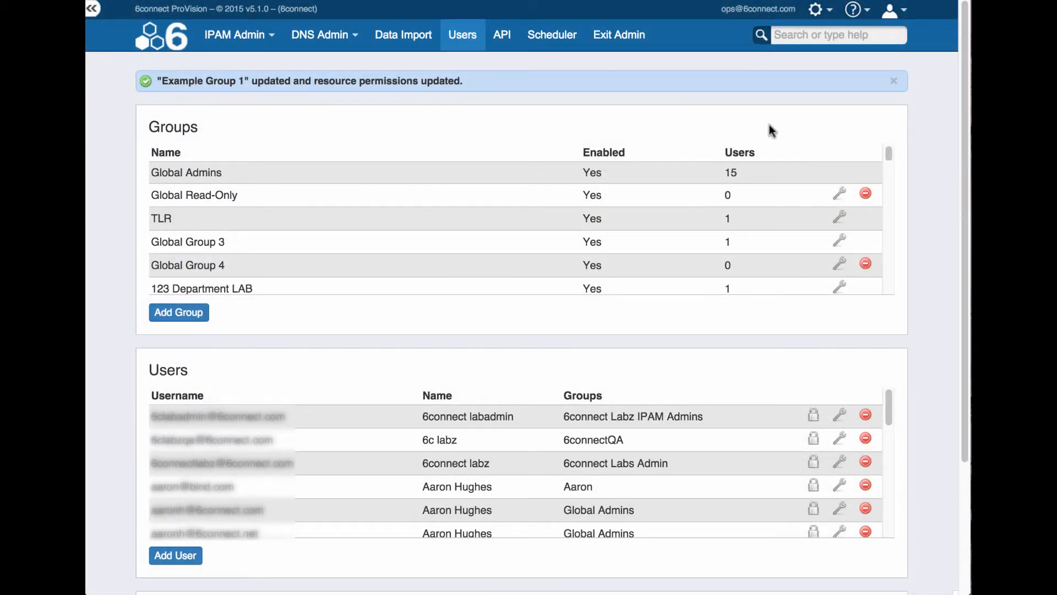
Dismiss the group-saved banner and begin a new user account
left_click(893, 81)
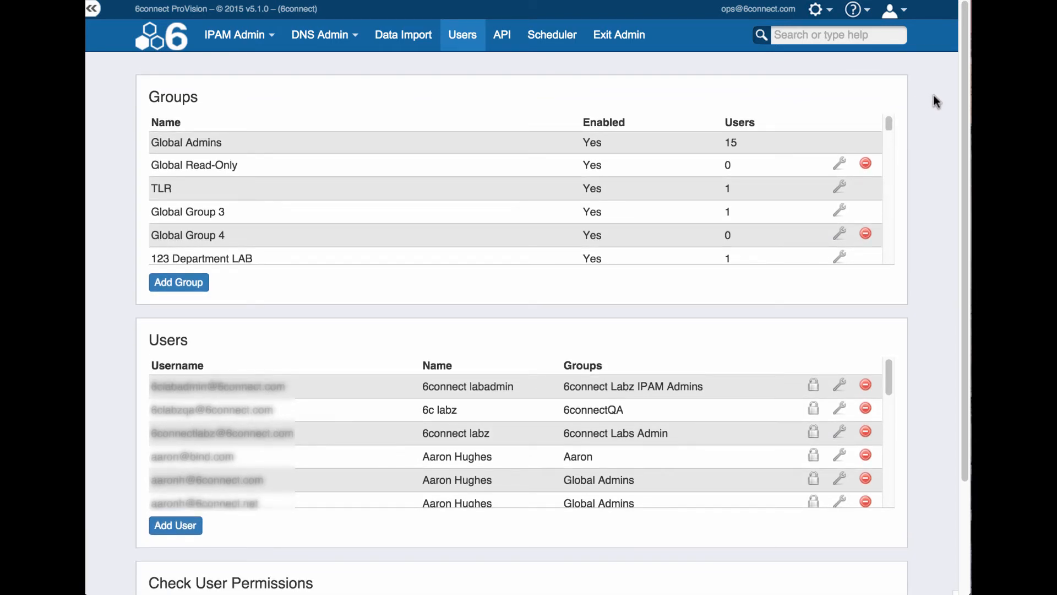
left_click(177, 526)
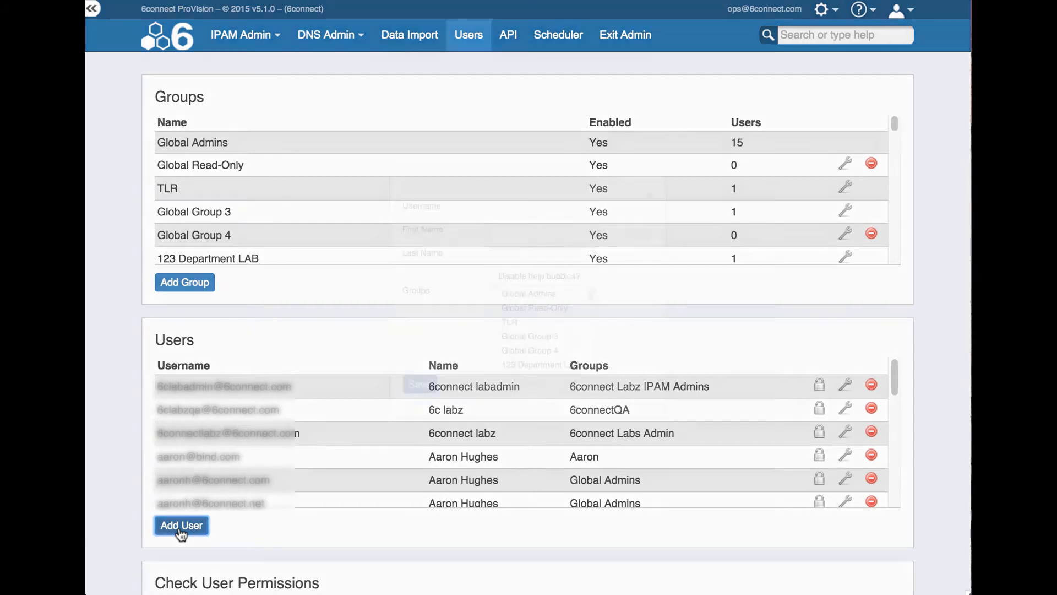
Enter the user's e-mail as username, plus their first and last name
left_click(512, 207)
type("Exam")
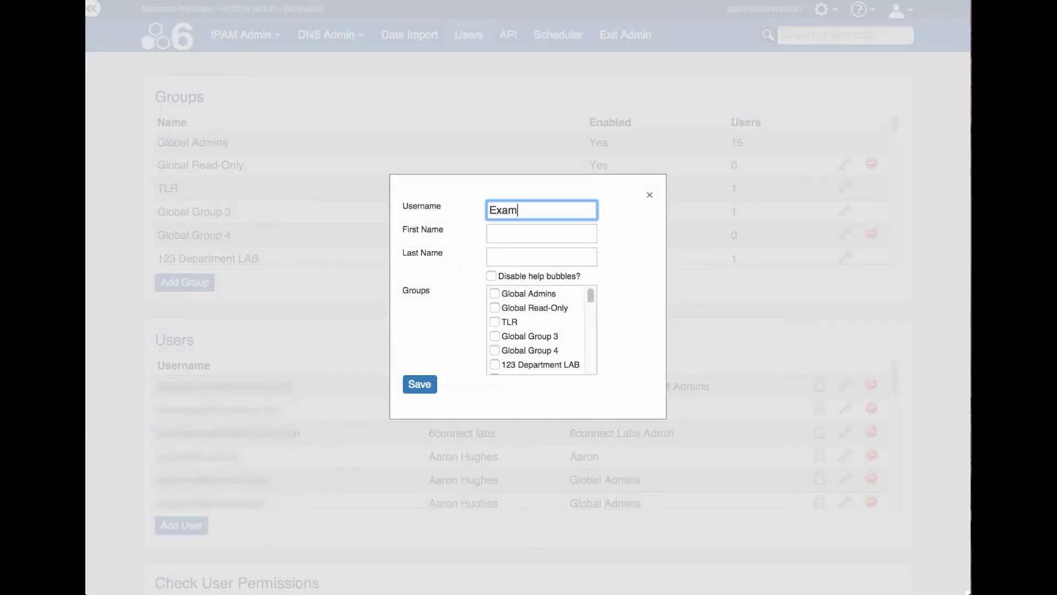
type("ple@user.com")
key("Tab")
type("Some")
key("Tab")
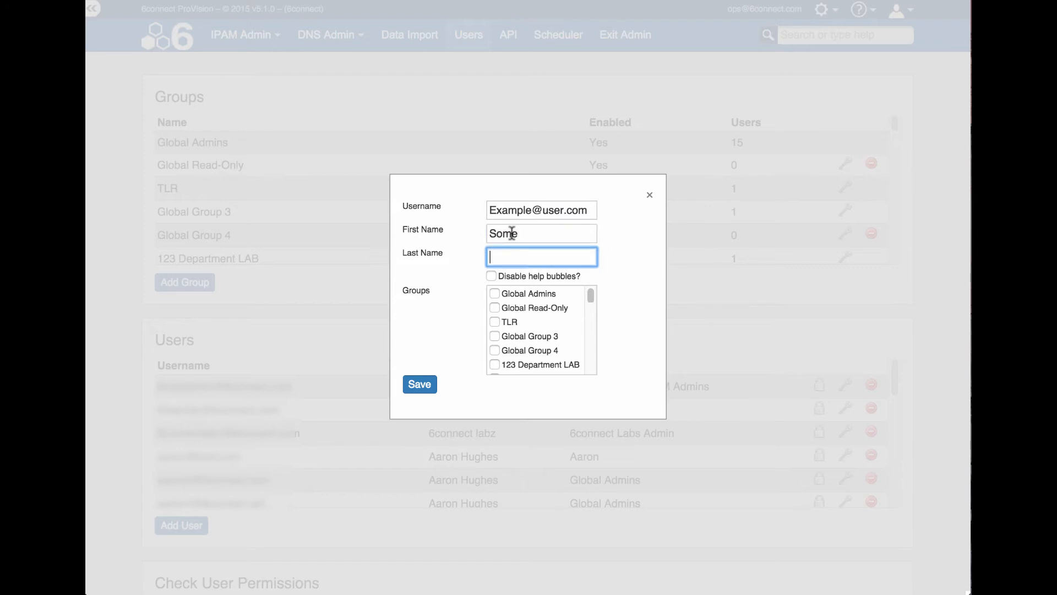
type("User")
left_click(453, 305)
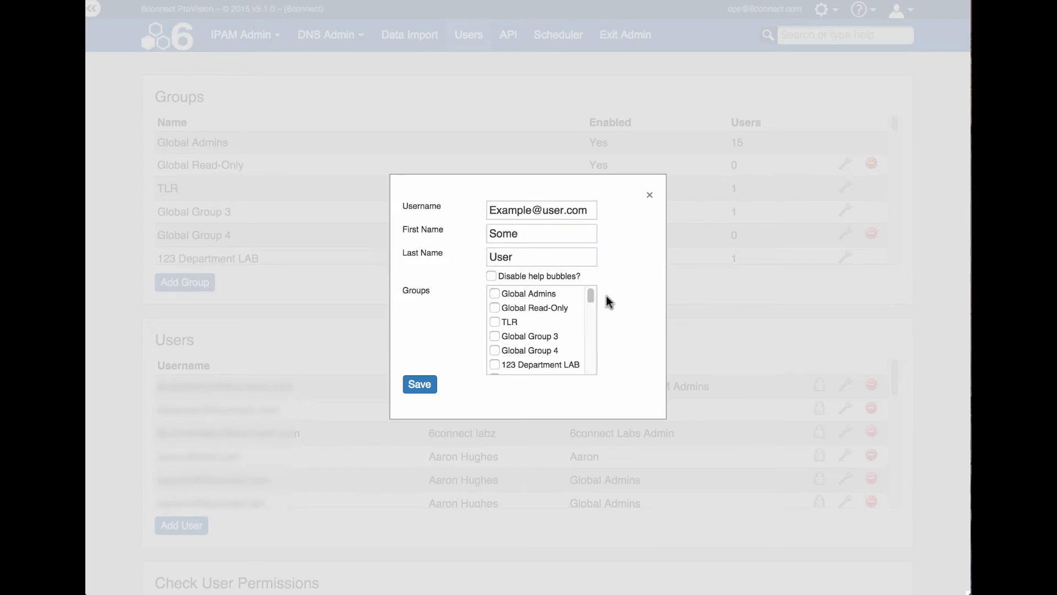
Add the user to Example Group 1, save, and dismiss the confirmation
left_click_drag(590, 296, 590, 368)
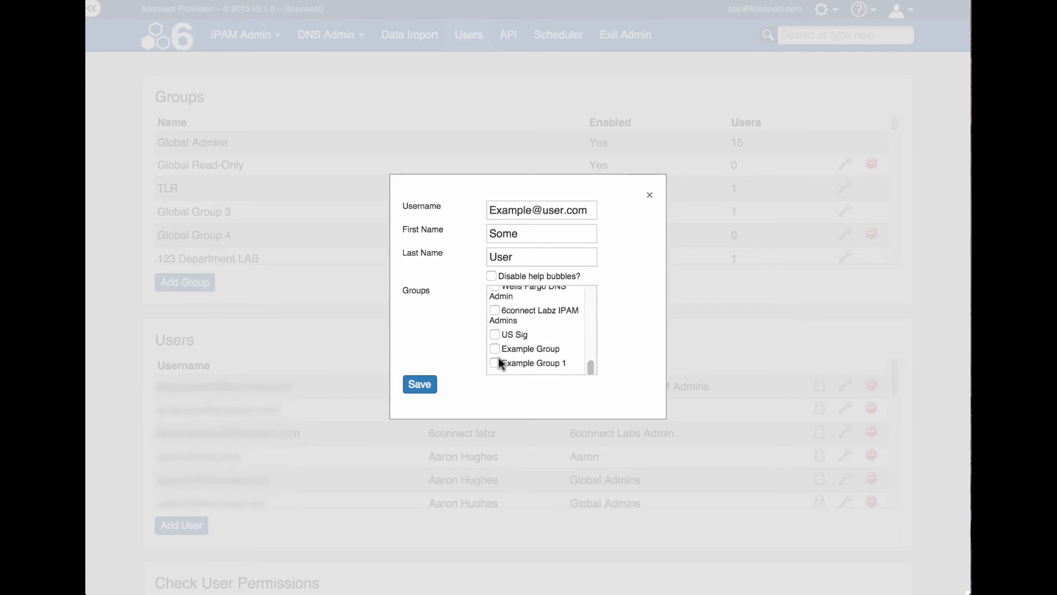
left_click(428, 392)
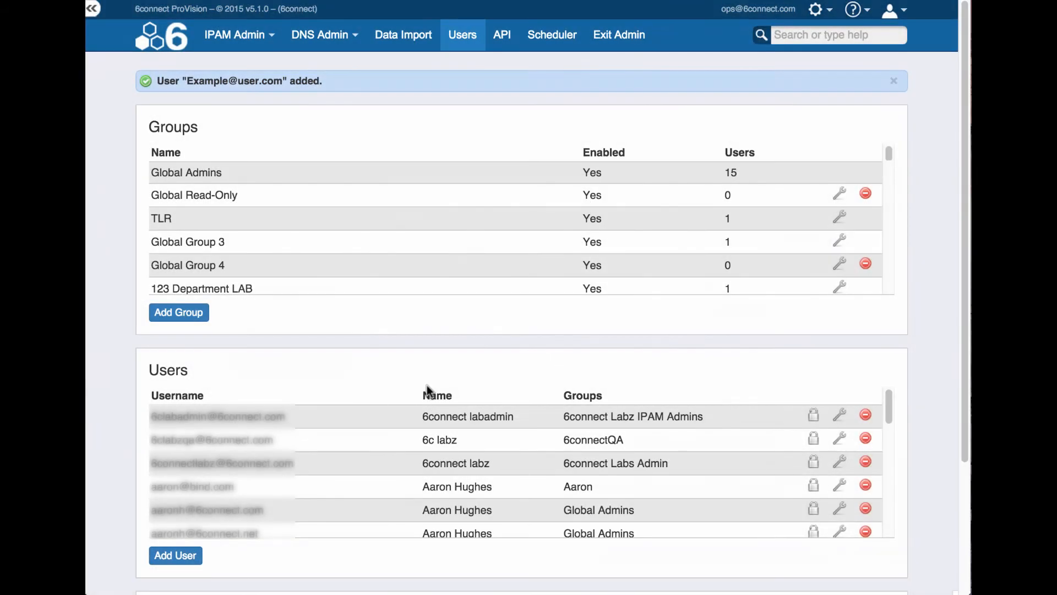
left_click(894, 83)
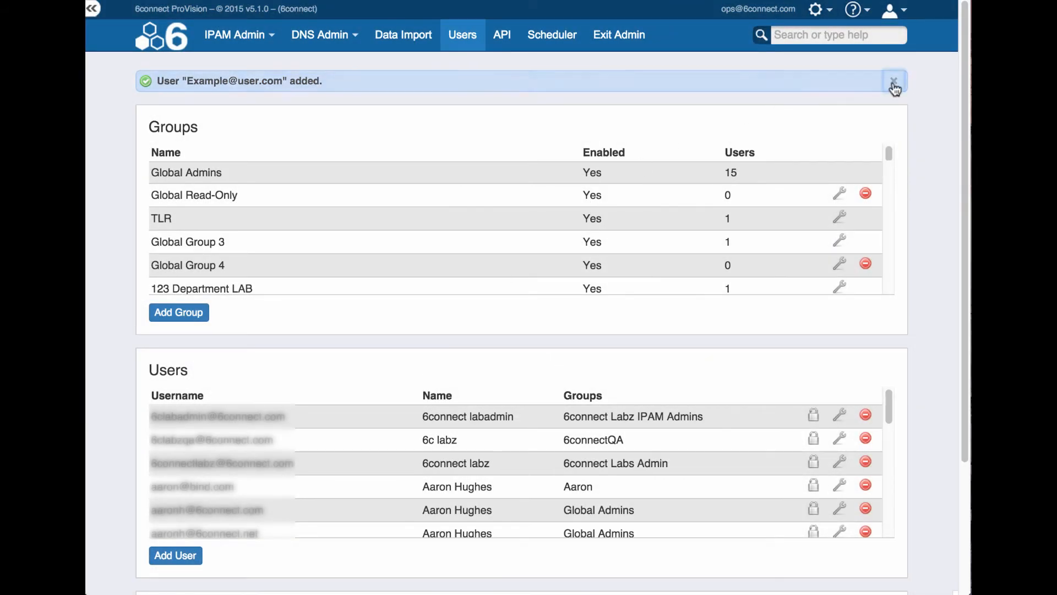
scroll(432, 428, "down", 5)
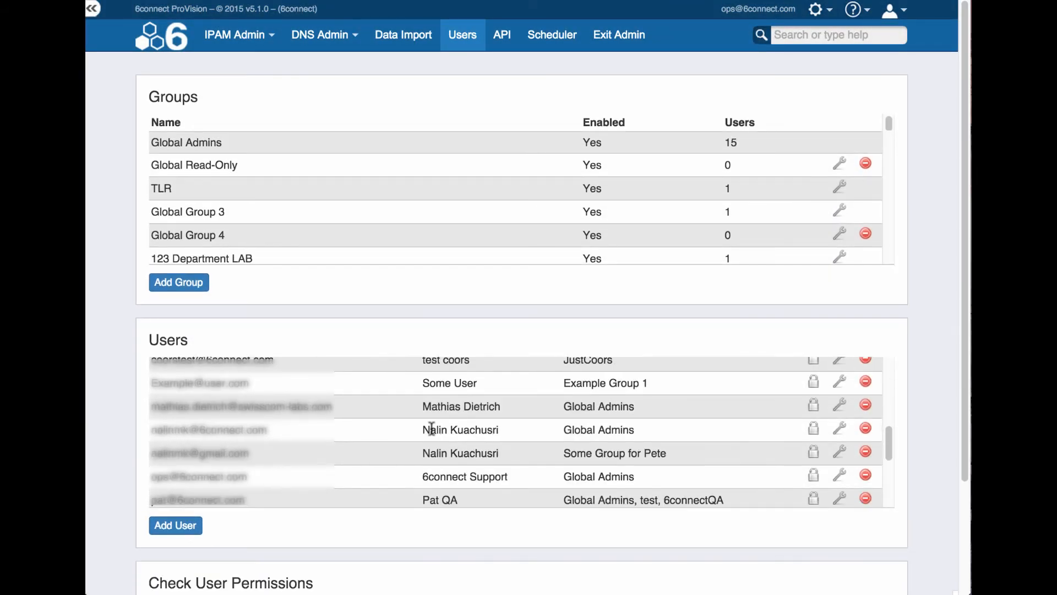
scroll(432, 429, "up", 1)
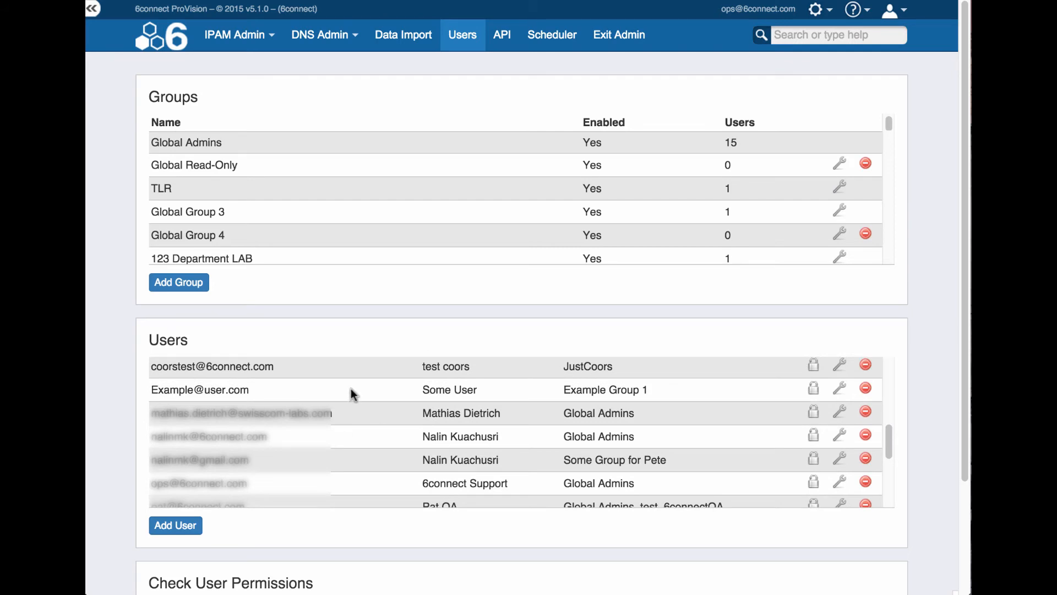
left_click(814, 396)
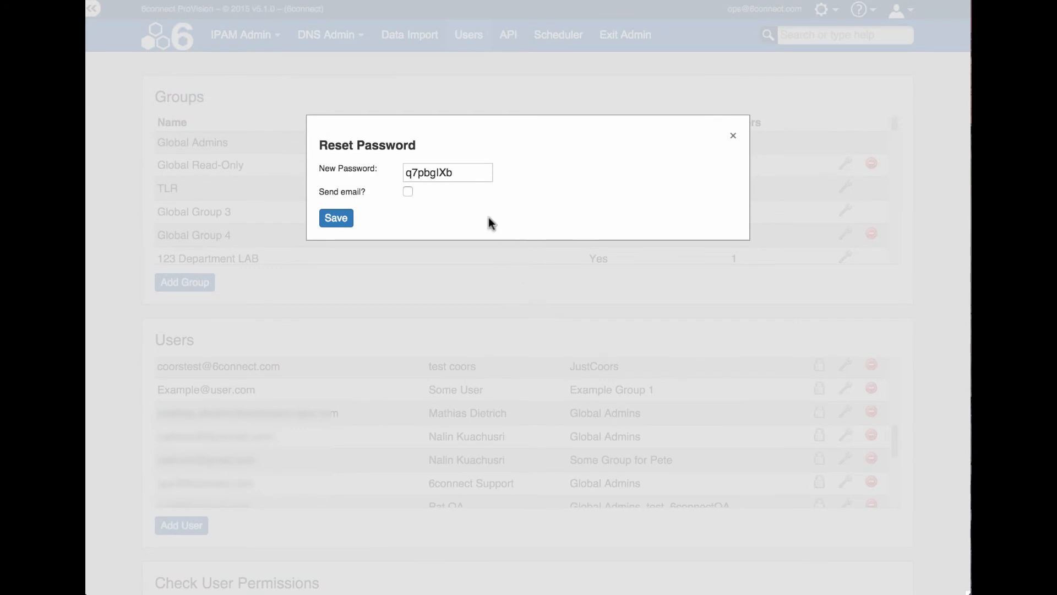
left_click(408, 191)
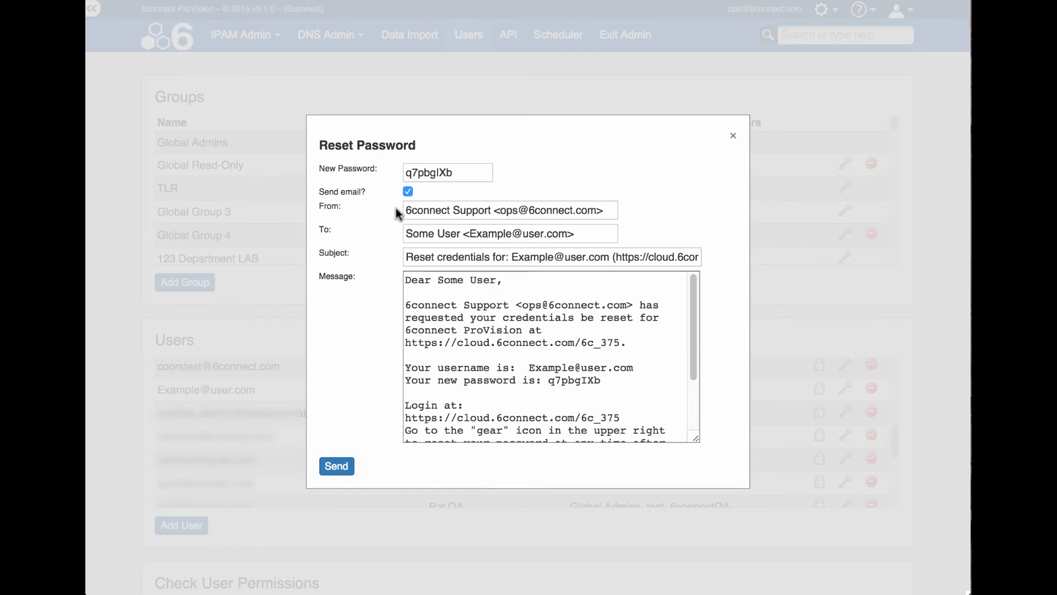
left_click(407, 192)
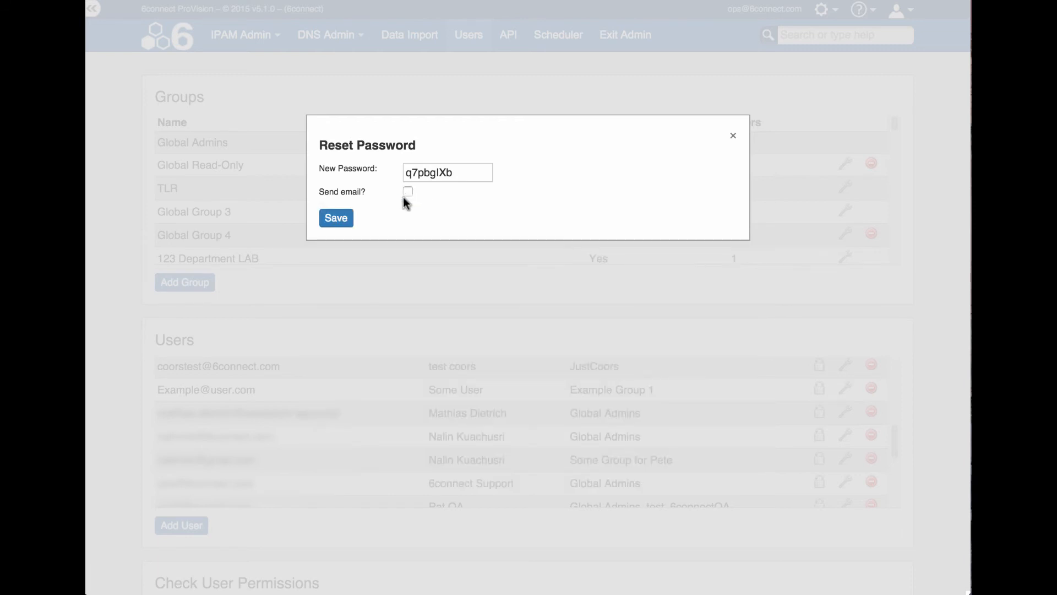
left_click(734, 137)
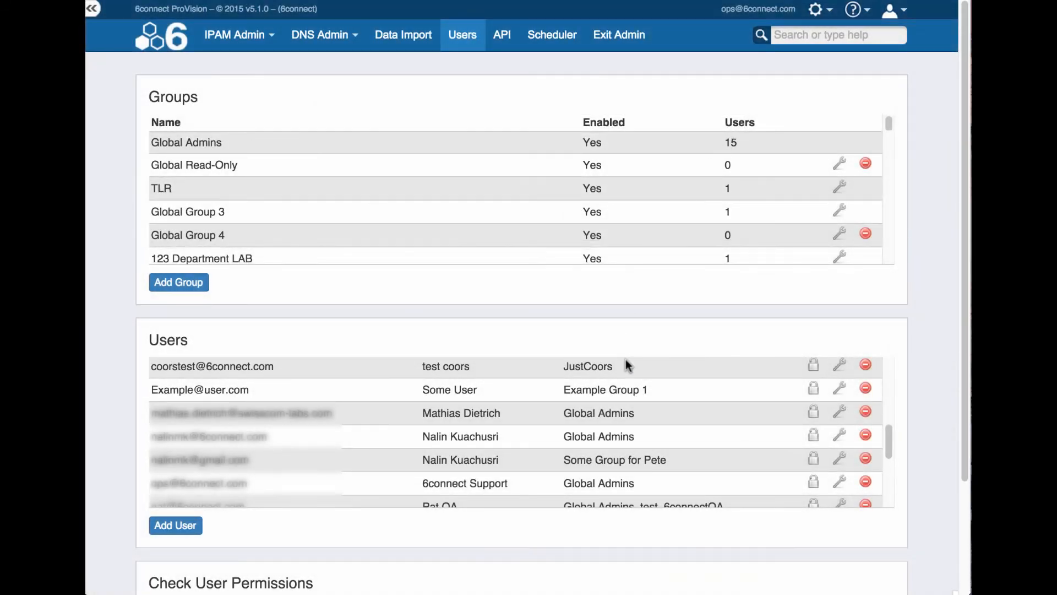
left_click(843, 394)
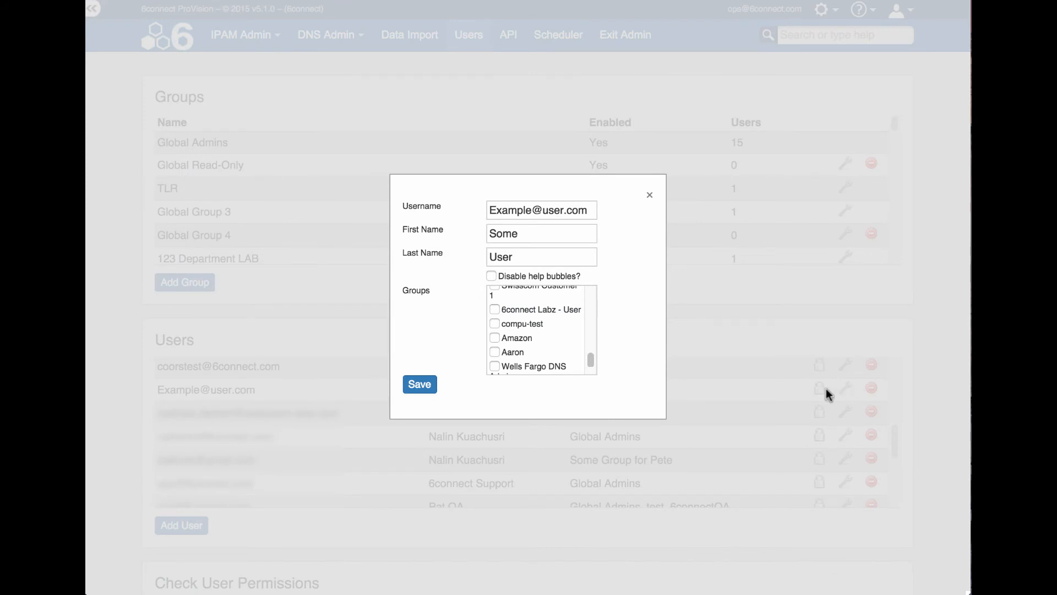
left_click_drag(593, 363, 594, 388)
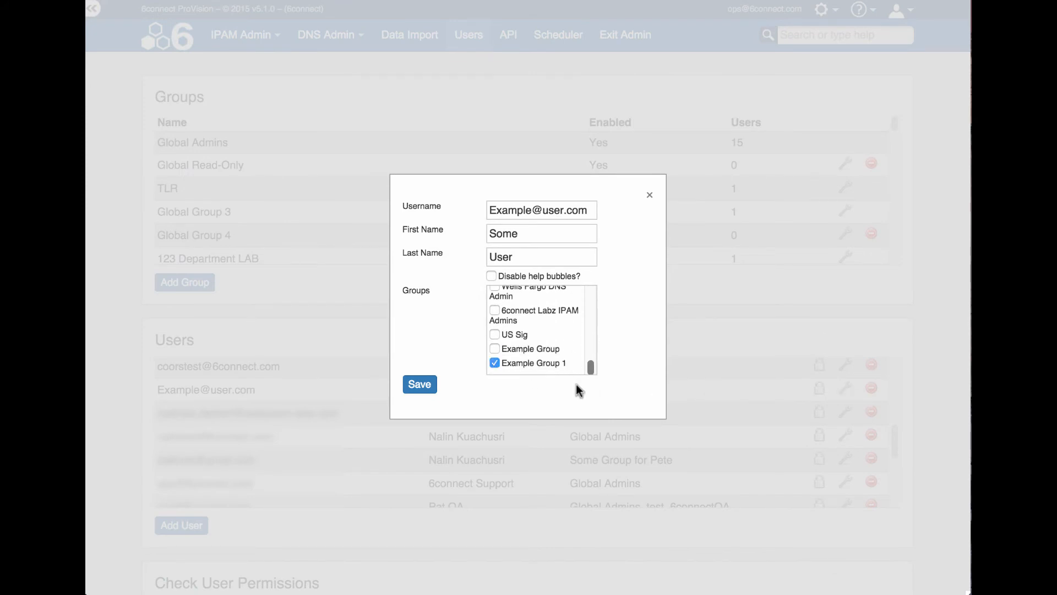
left_click(651, 198)
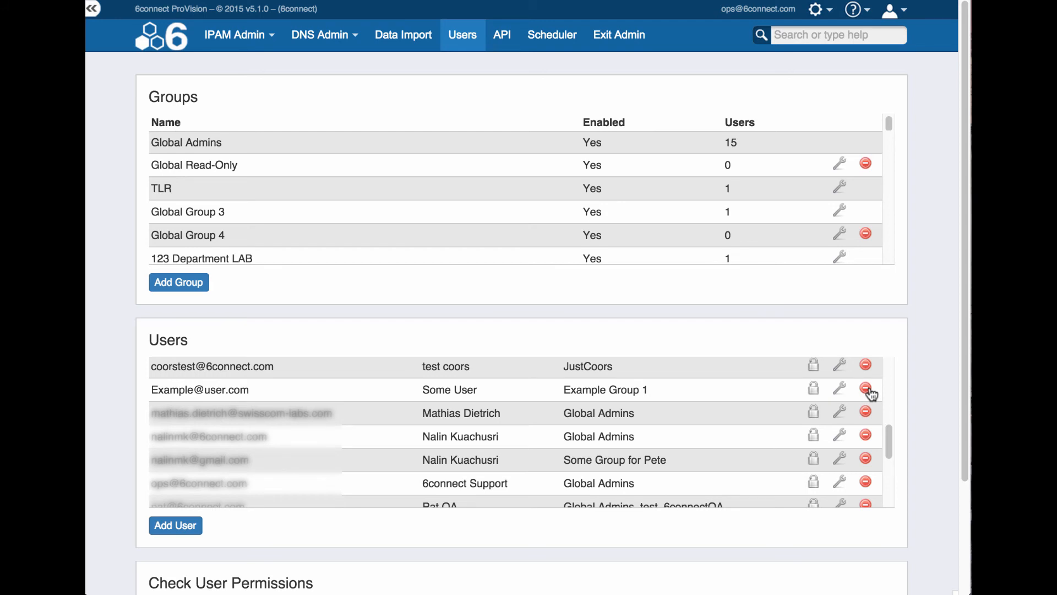
left_click(867, 389)
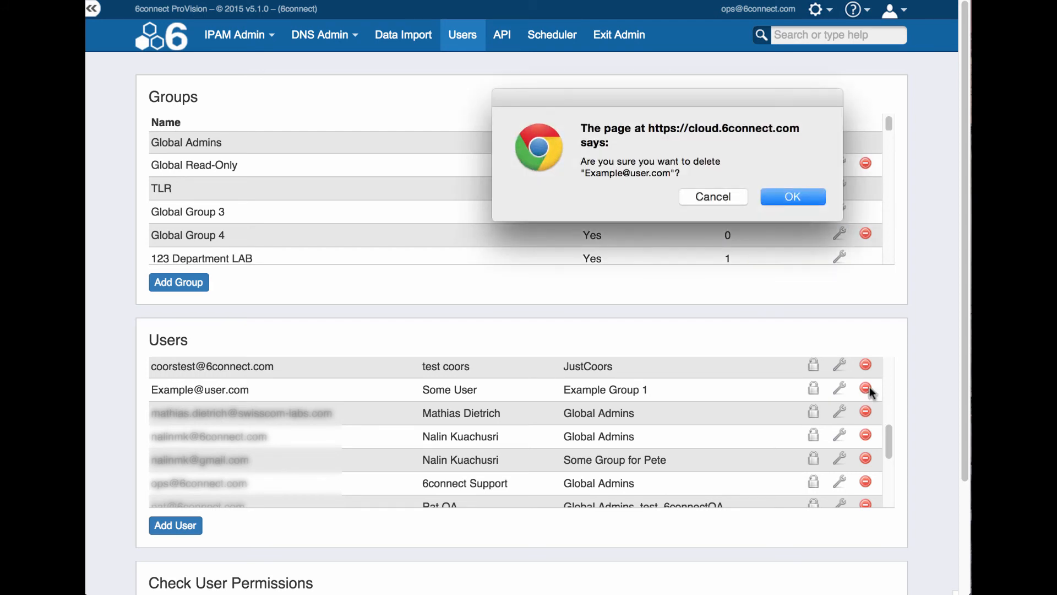
left_click(714, 197)
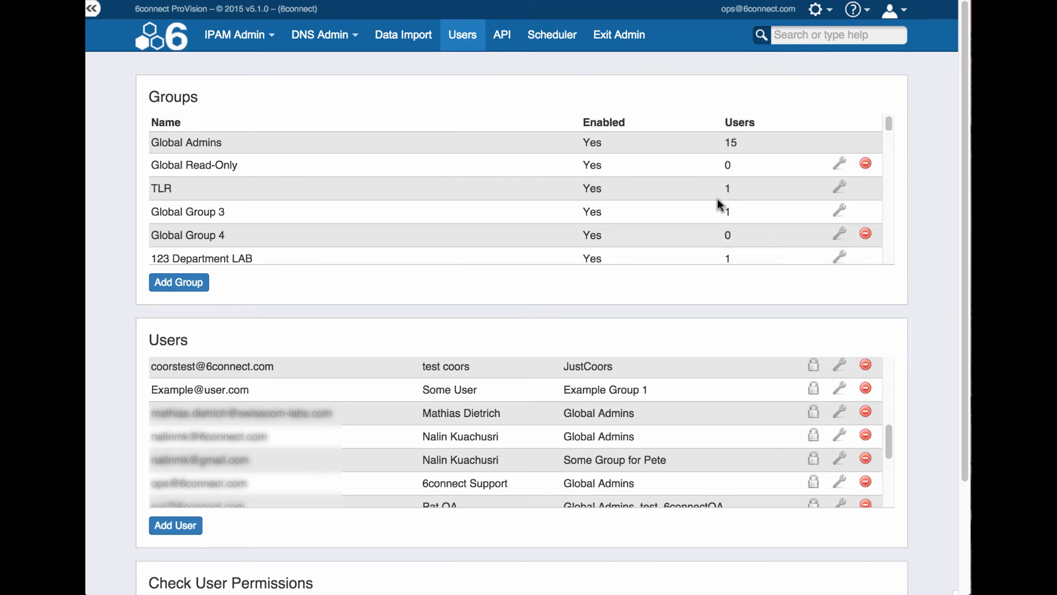
scroll(733, 259, "down", 5)
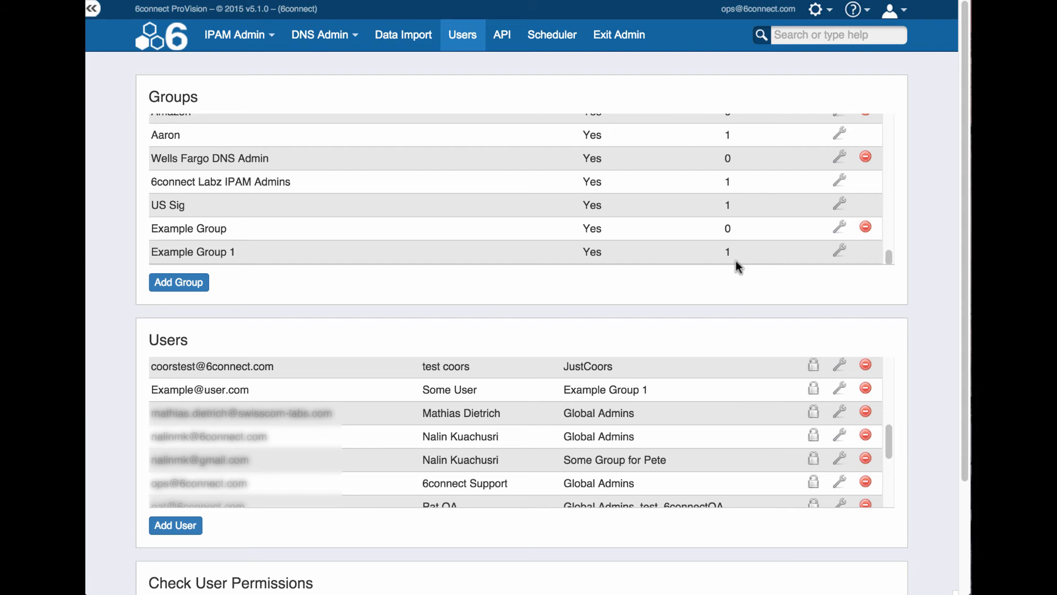
left_click(838, 251)
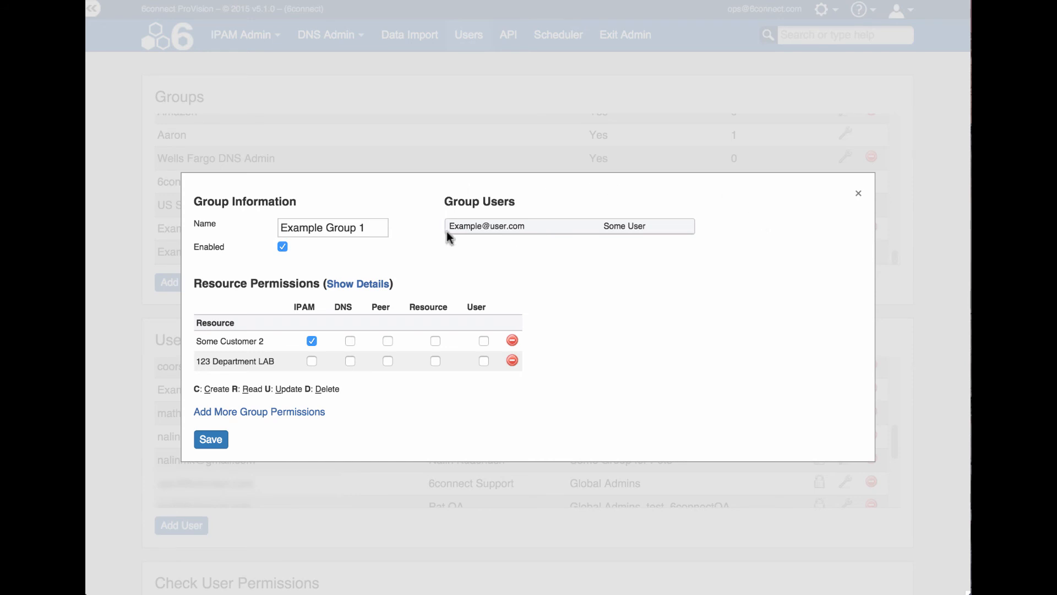
left_click(368, 292)
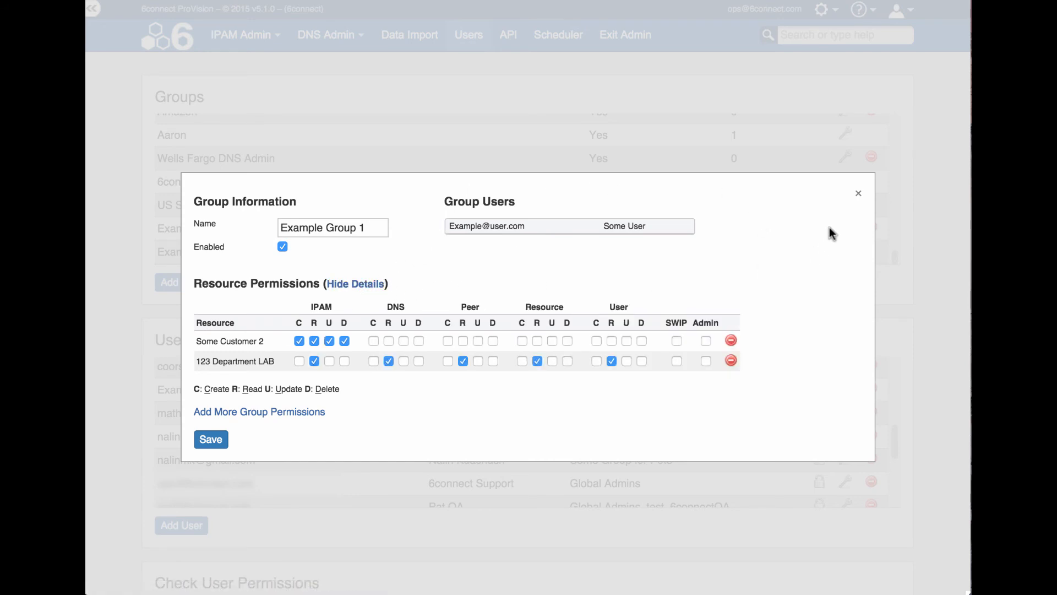
left_click(863, 198)
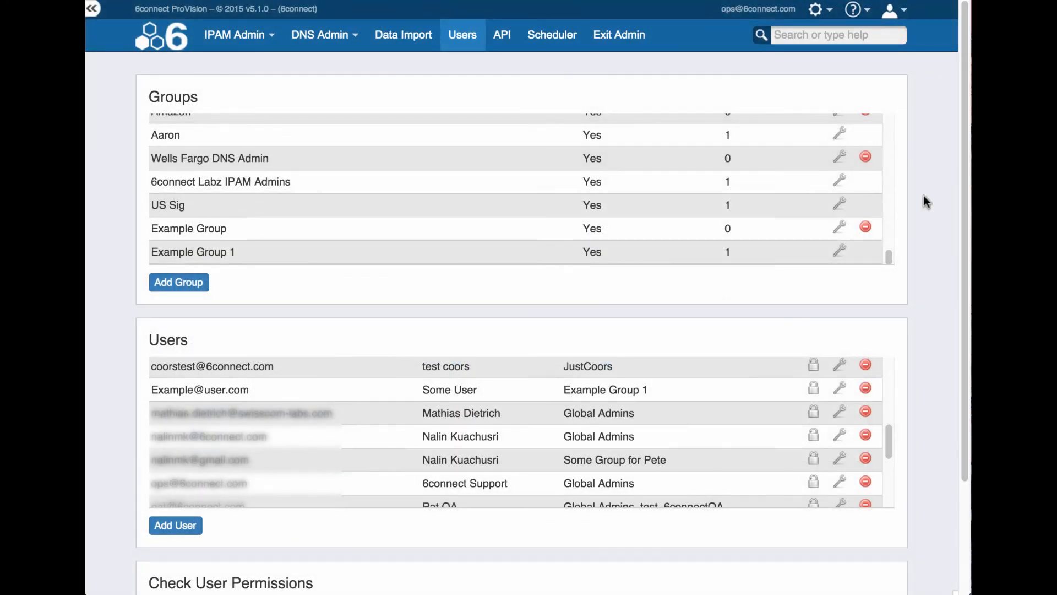
scroll(933, 204, "down", 3)
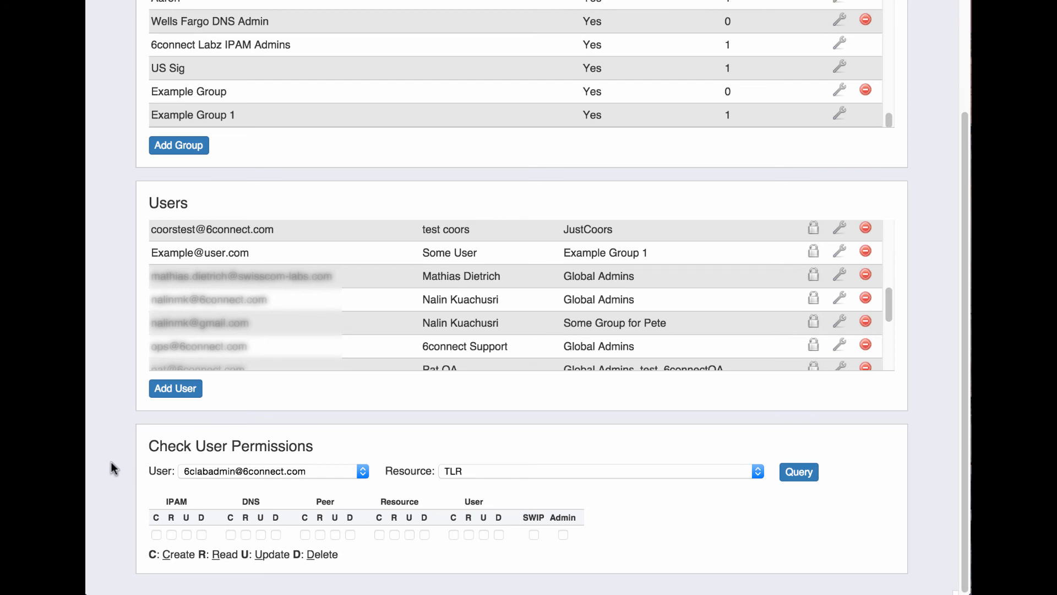
Check the example user's permissions on the Top-Level resource
left_click(332, 471)
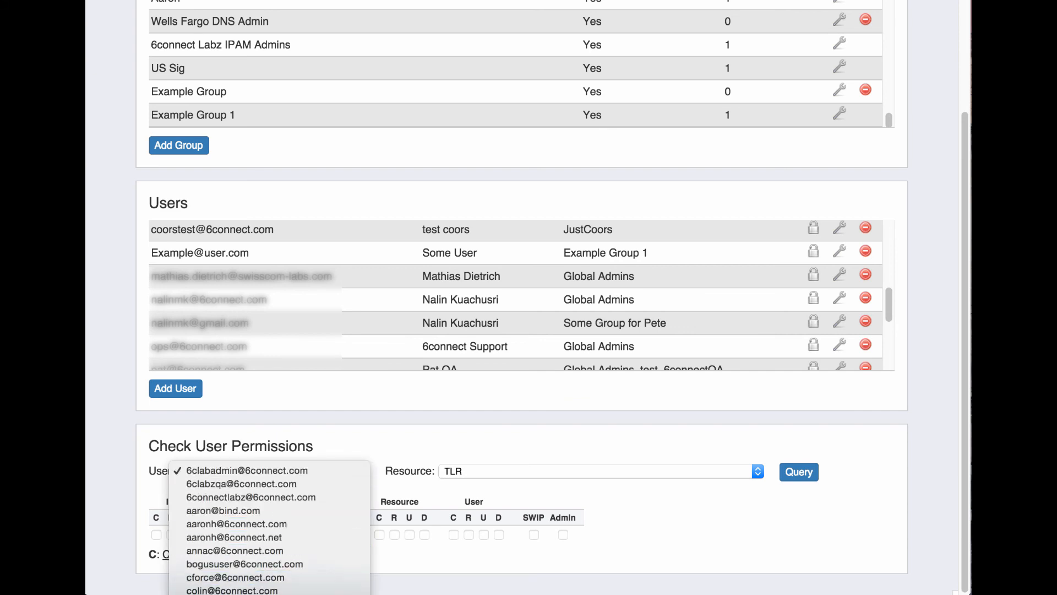
left_click(287, 594)
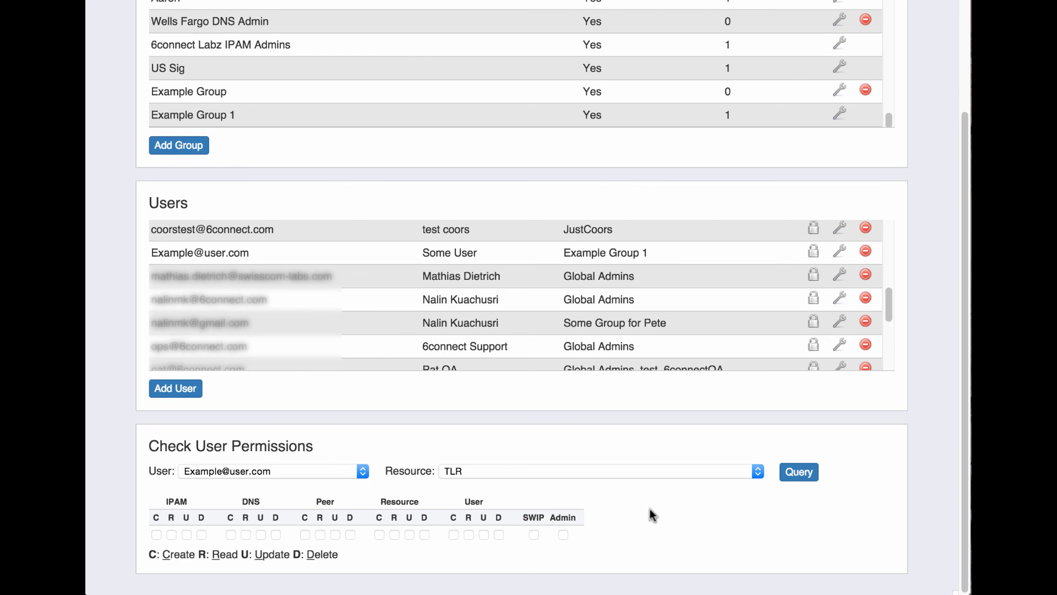
left_click(800, 473)
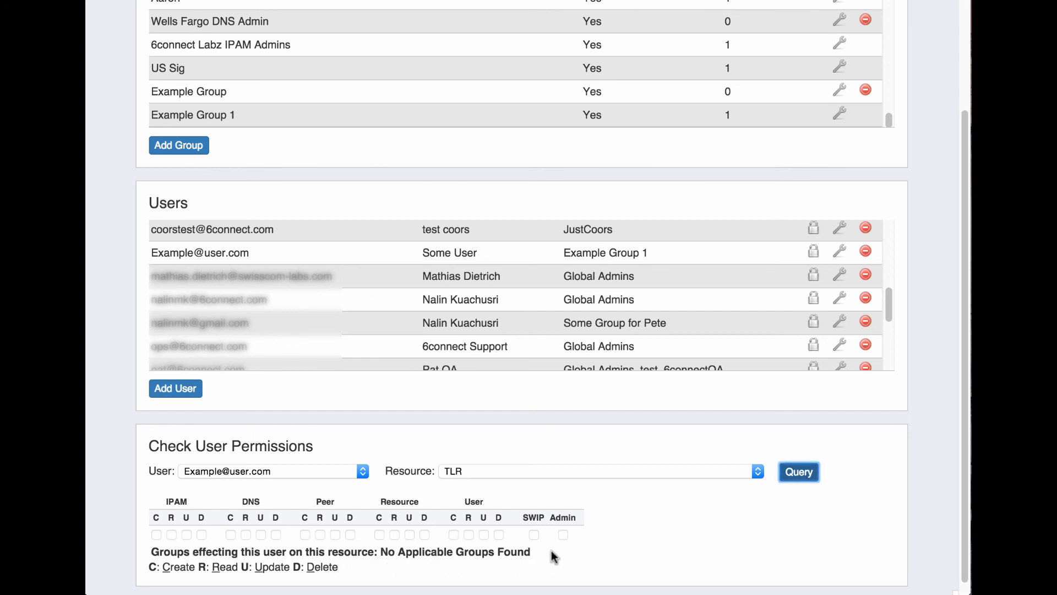
Re-check the user's permissions on Some Customer 2, then exit the admin area
left_click(571, 471)
scroll(570, 471, "down", 15)
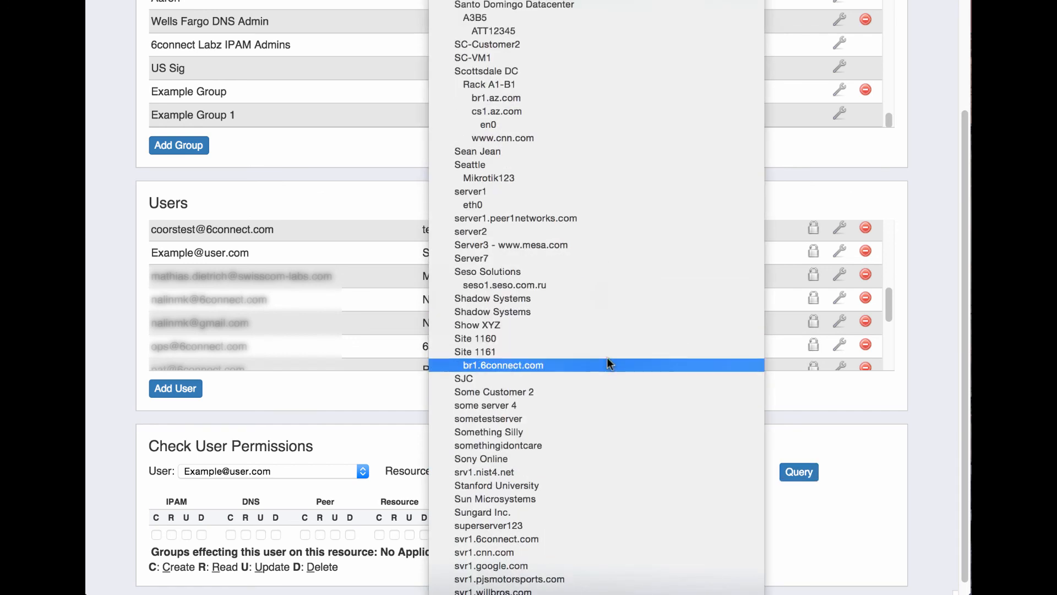
left_click(593, 393)
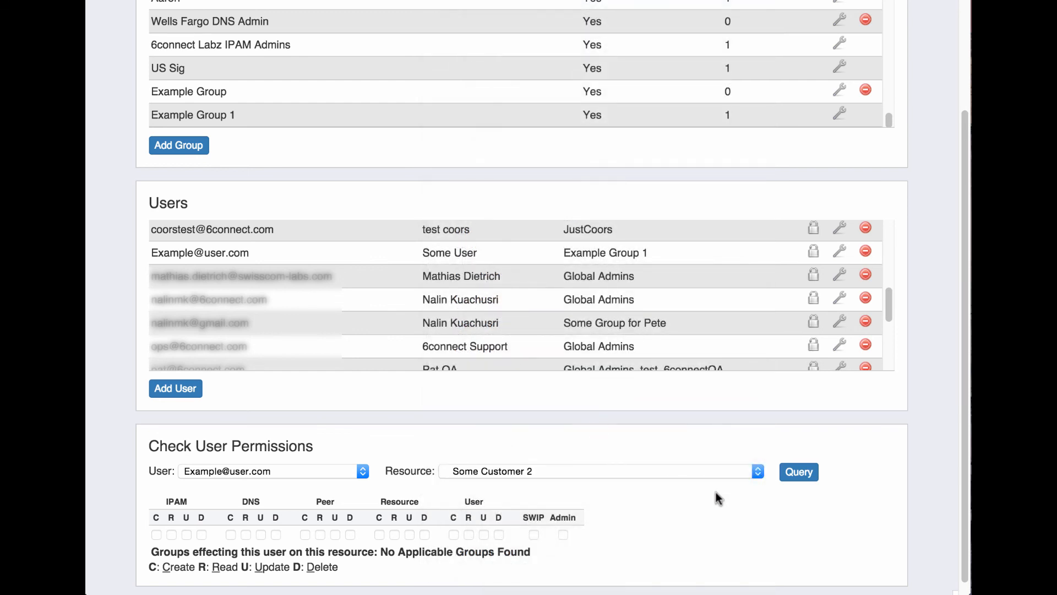
left_click(809, 474)
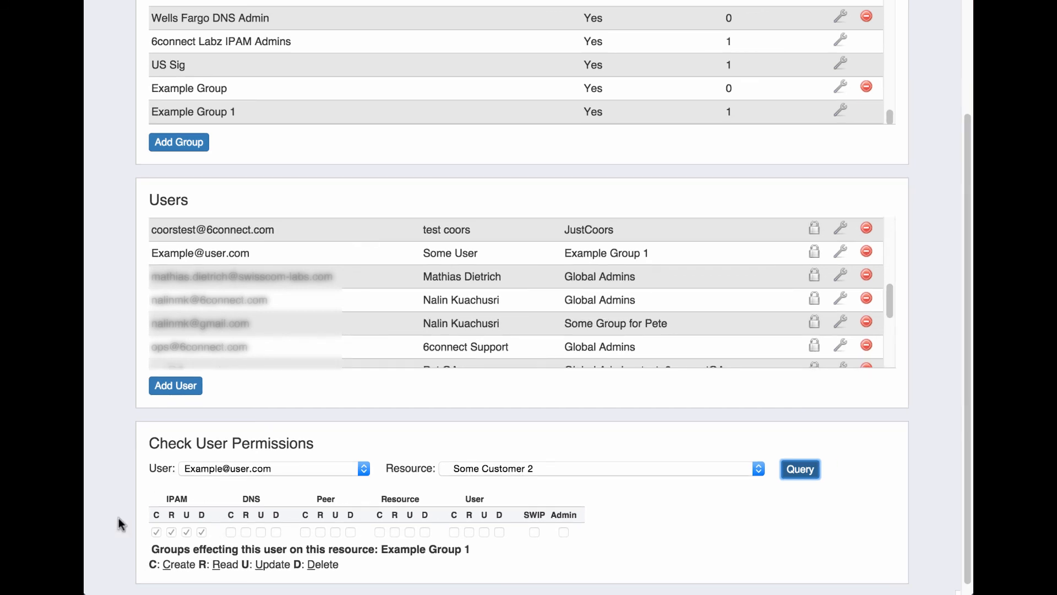
scroll(118, 517, "up", 3)
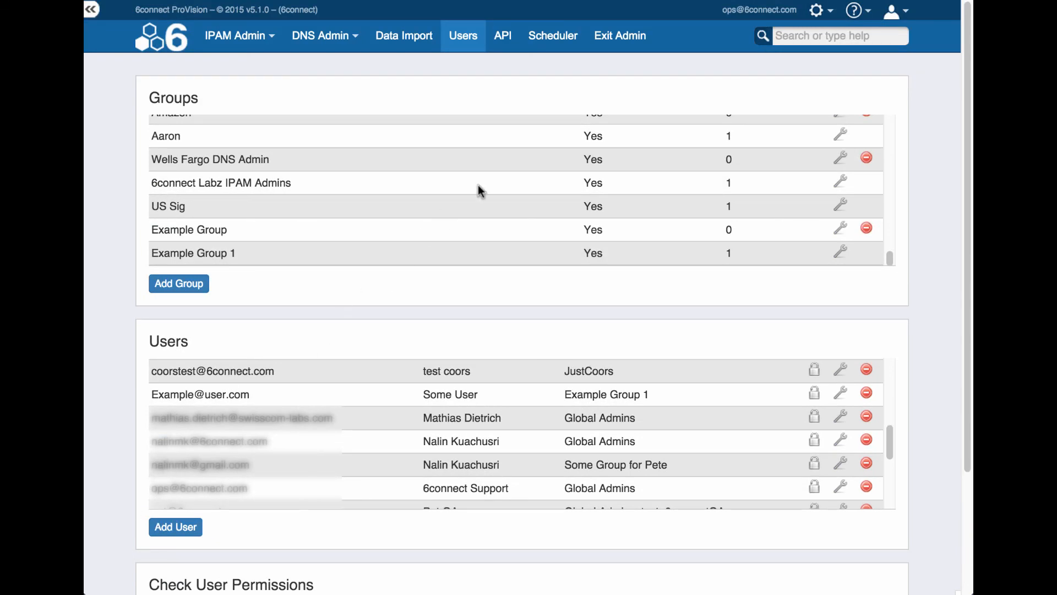
left_click(617, 53)
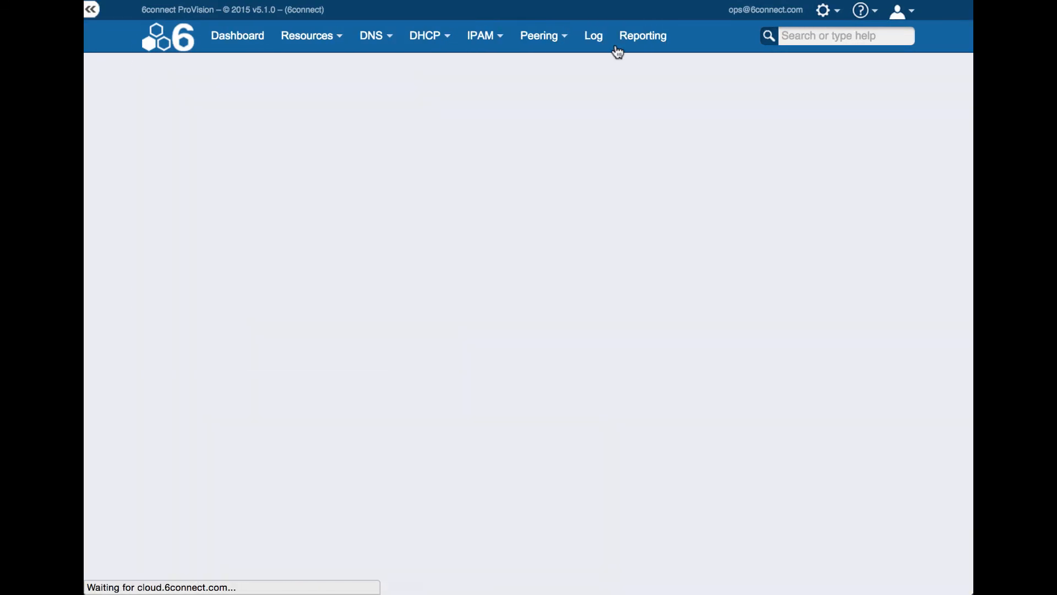